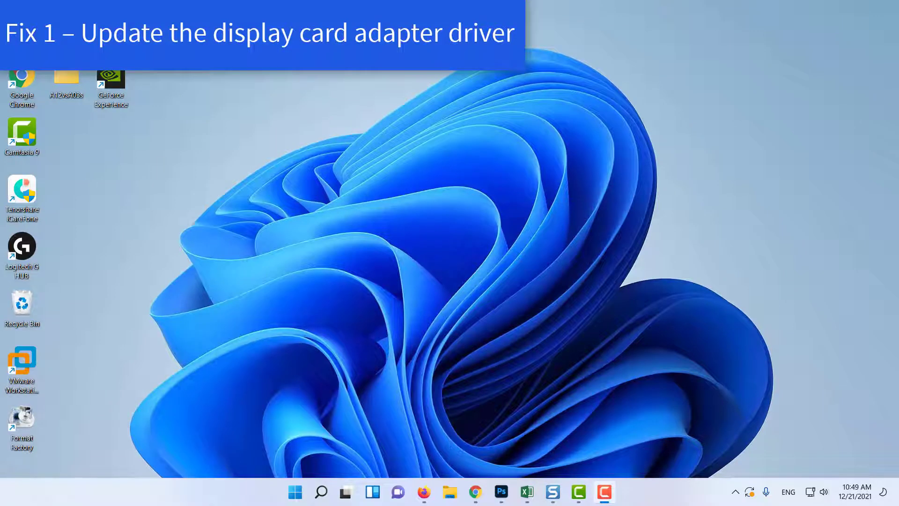
- Open the adapter properties for Display 1 from the Advanced display settings under System > Display
key("super+i")
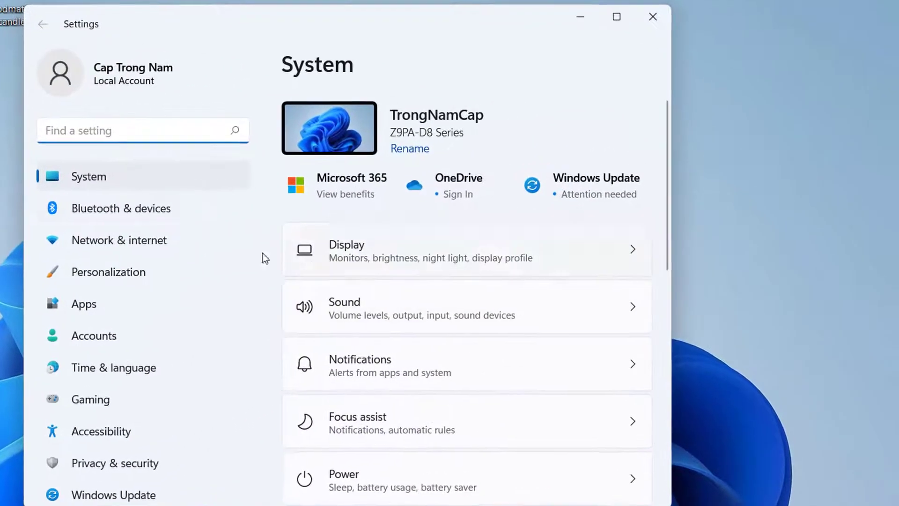
left_click(127, 183)
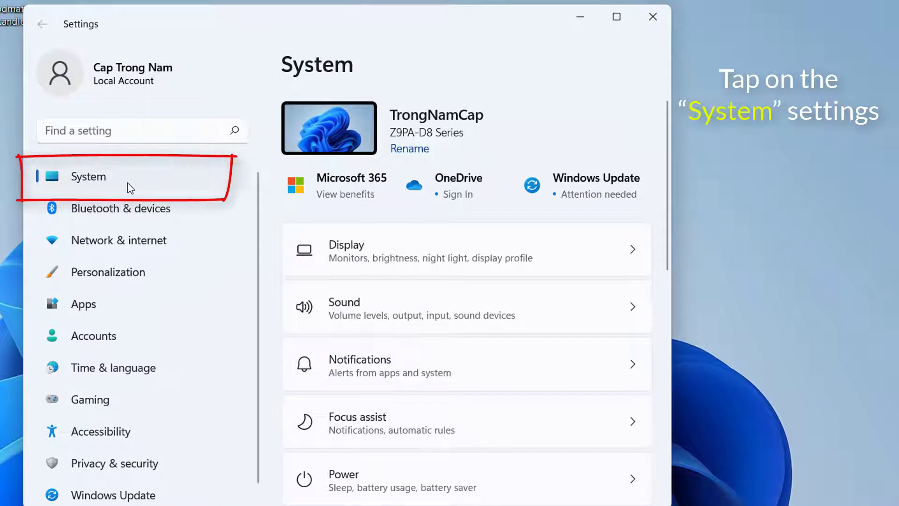
left_click(432, 256)
scroll(433, 257, "down", 5)
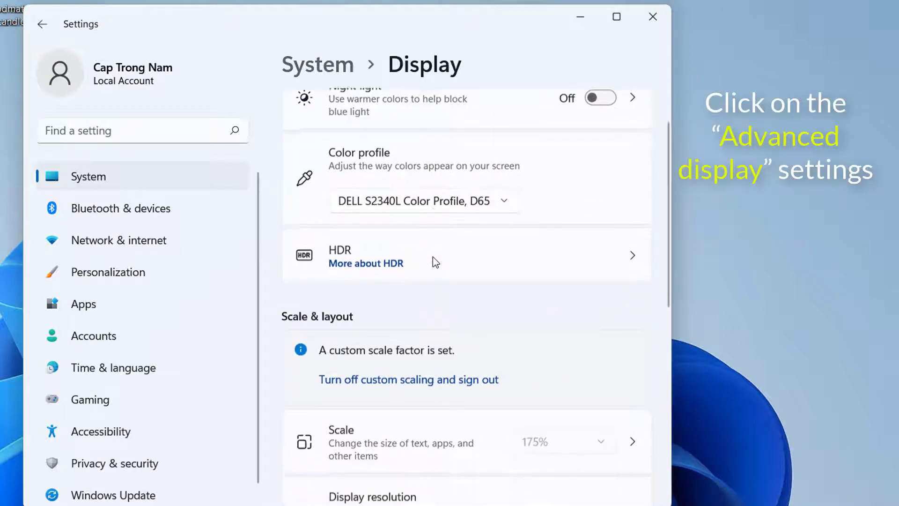
scroll(435, 277, "down", 4)
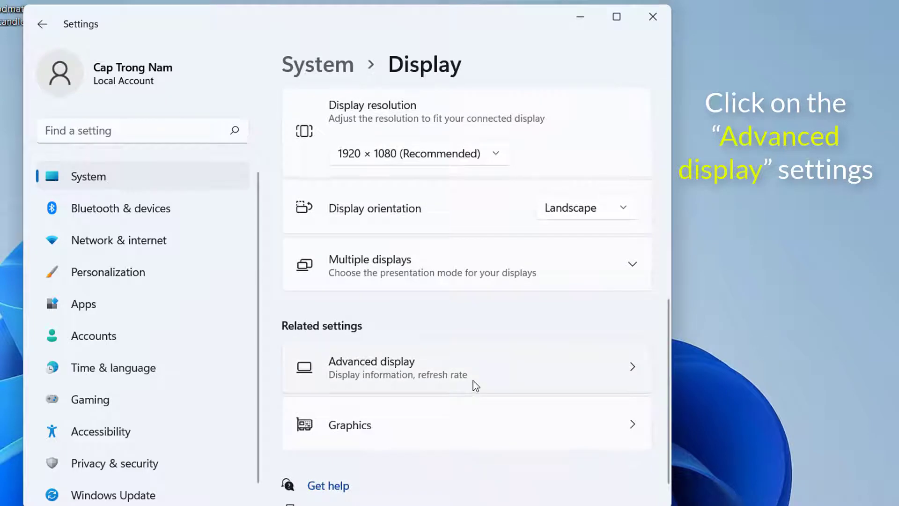
left_click(476, 385)
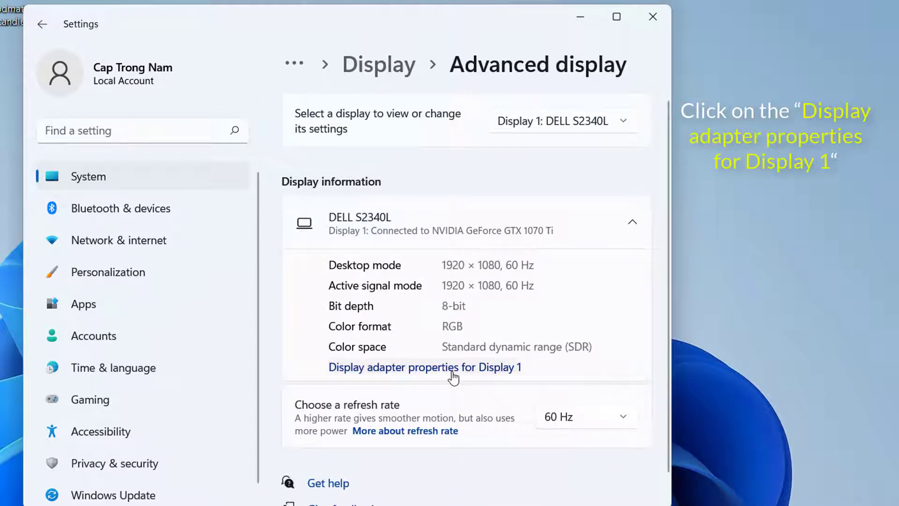
left_click(453, 368)
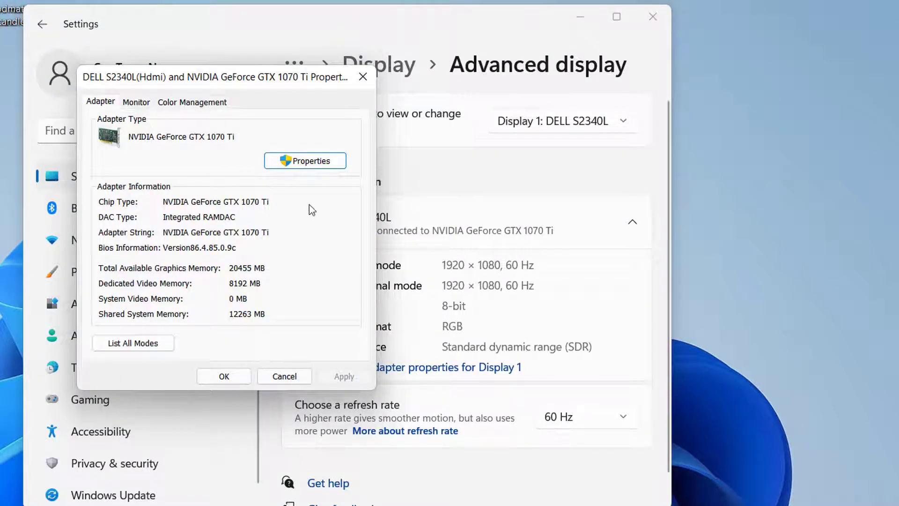
- Run an automatic driver update search for the NVIDIA GeForce GTX 1070 Ti adapter, and close its dialogs and Settings
left_click(314, 160)
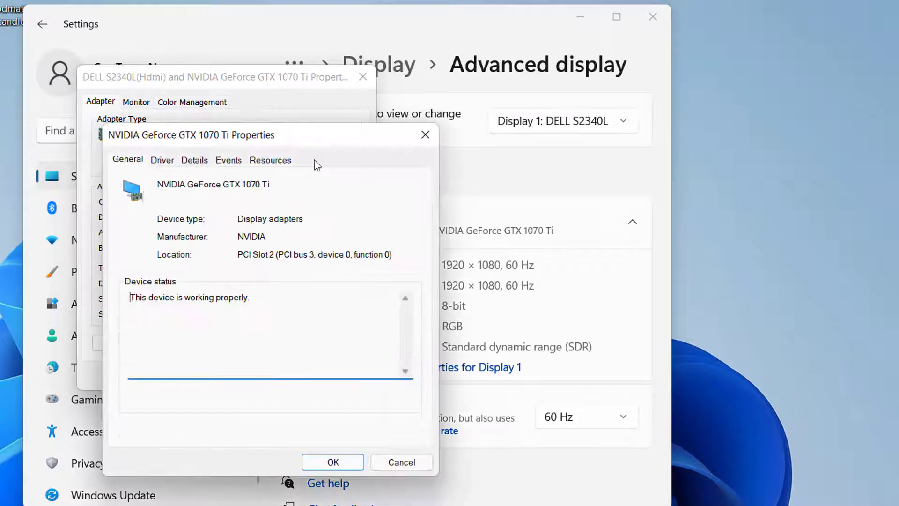
left_click(162, 160)
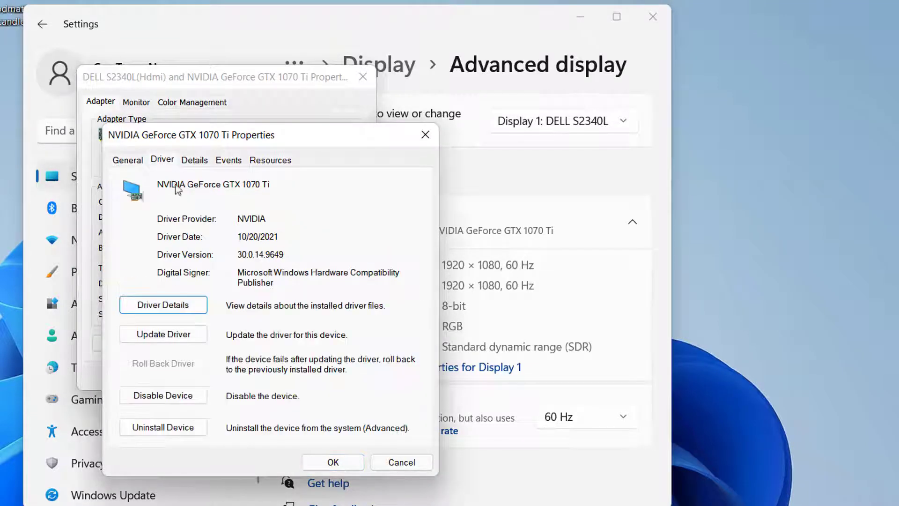
left_click(195, 340)
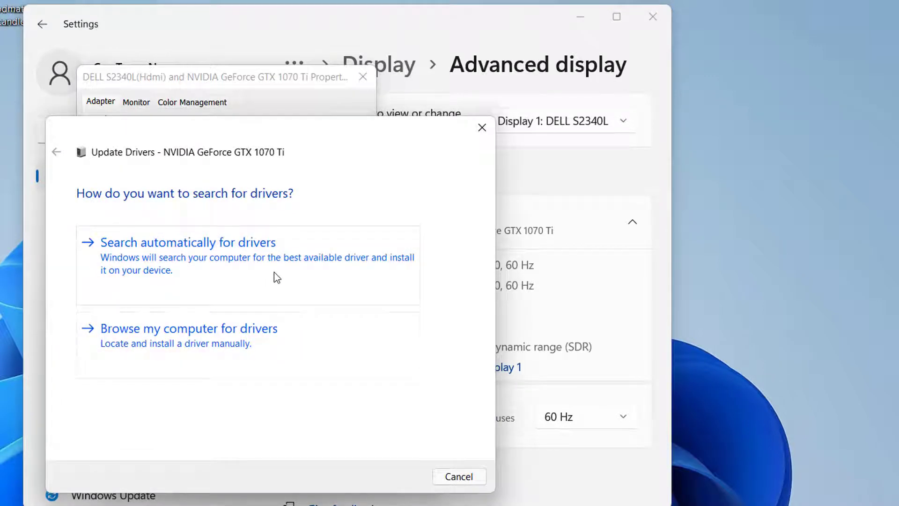
left_click(277, 277)
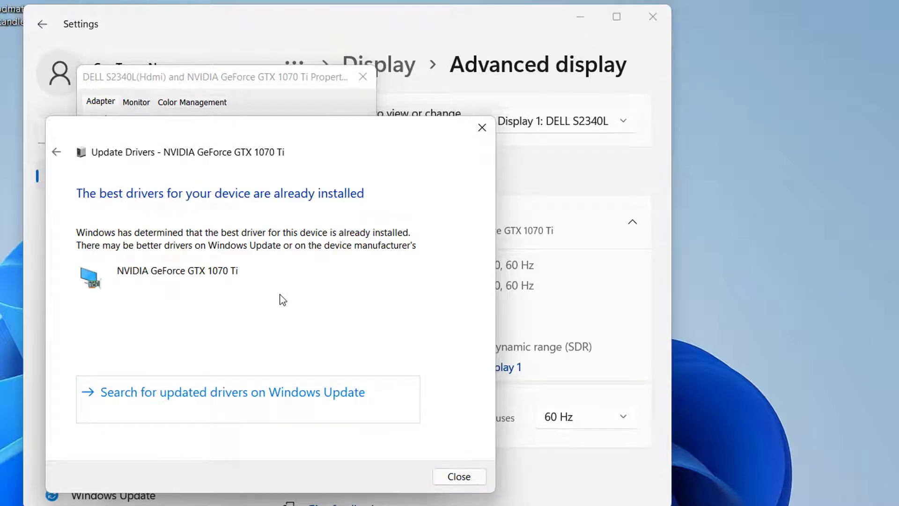
left_click(458, 476)
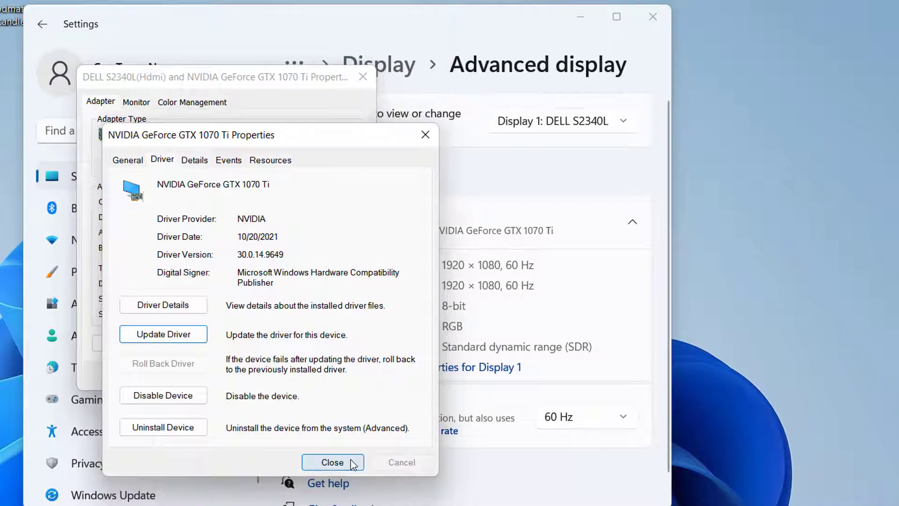
left_click(354, 464)
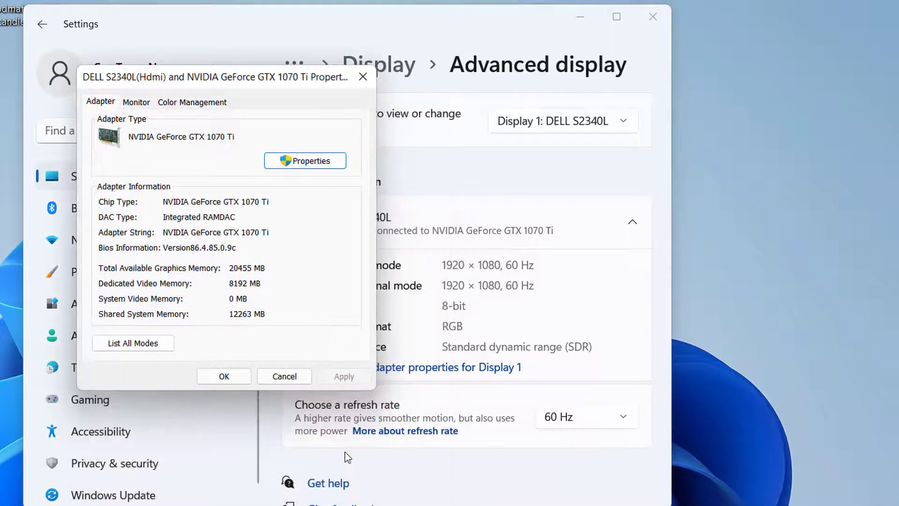
left_click(224, 376)
left_click(653, 17)
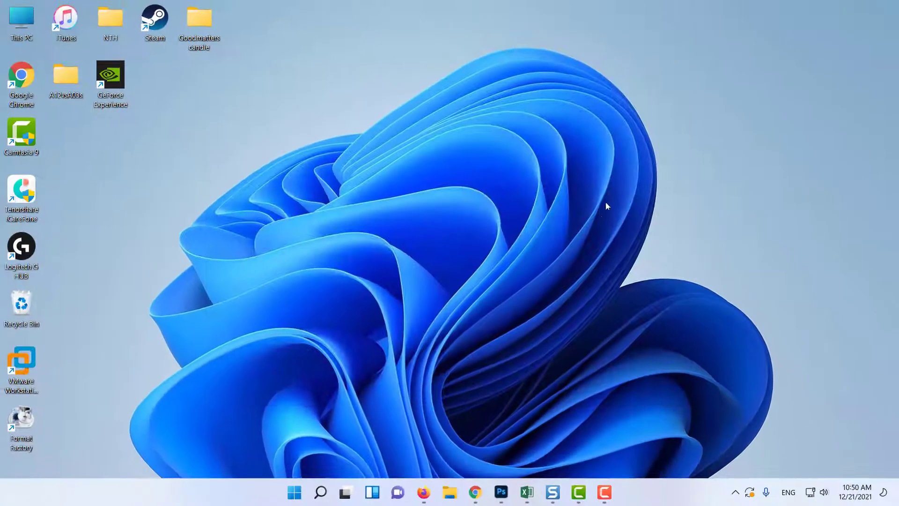
- Restart the computer
left_click(294, 492)
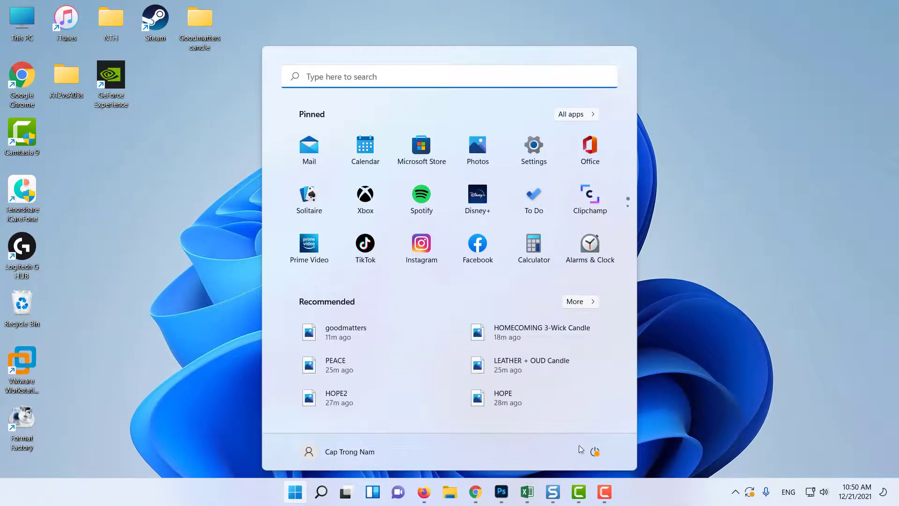
left_click(594, 451)
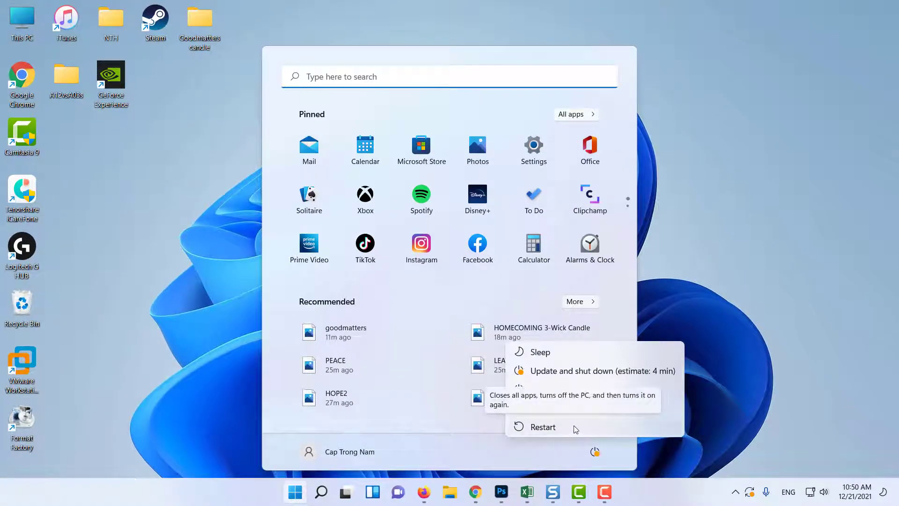
left_click(576, 430)
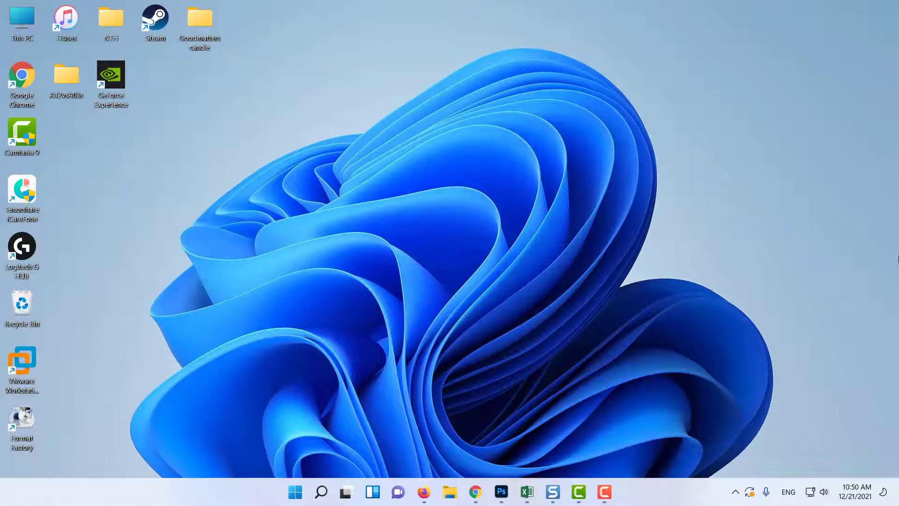
- Open the Display page in the Windows System settings
left_click(295, 492)
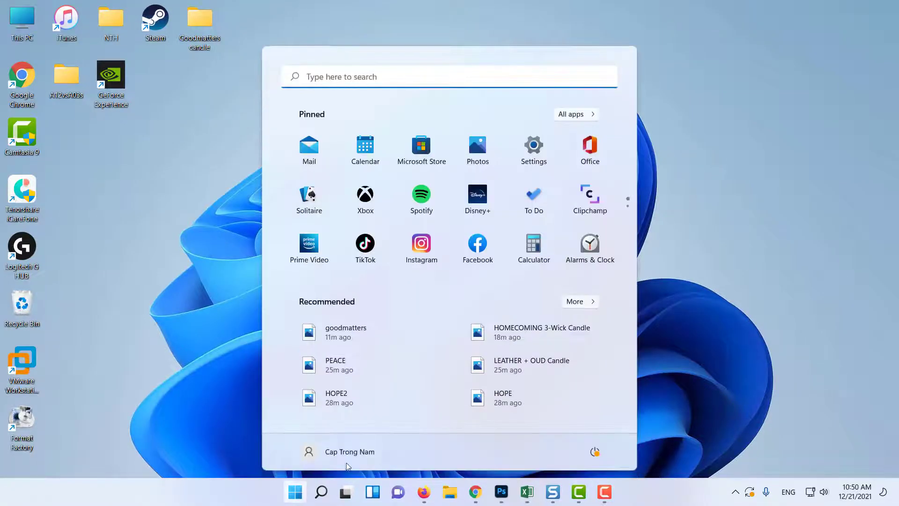
left_click(533, 146)
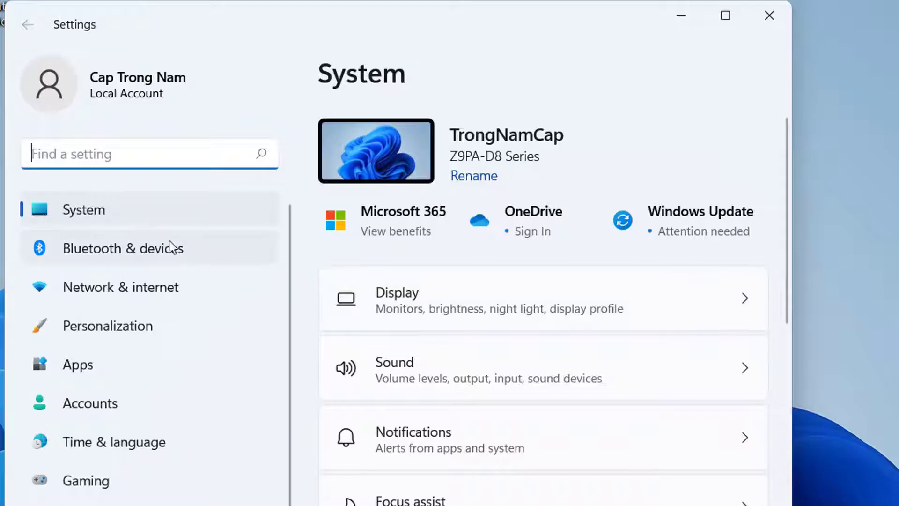
left_click(136, 211)
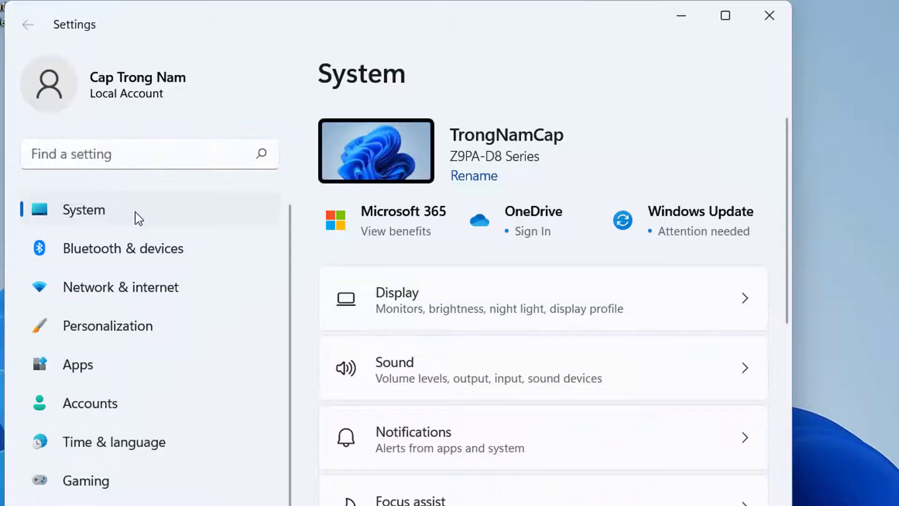
left_click(523, 293)
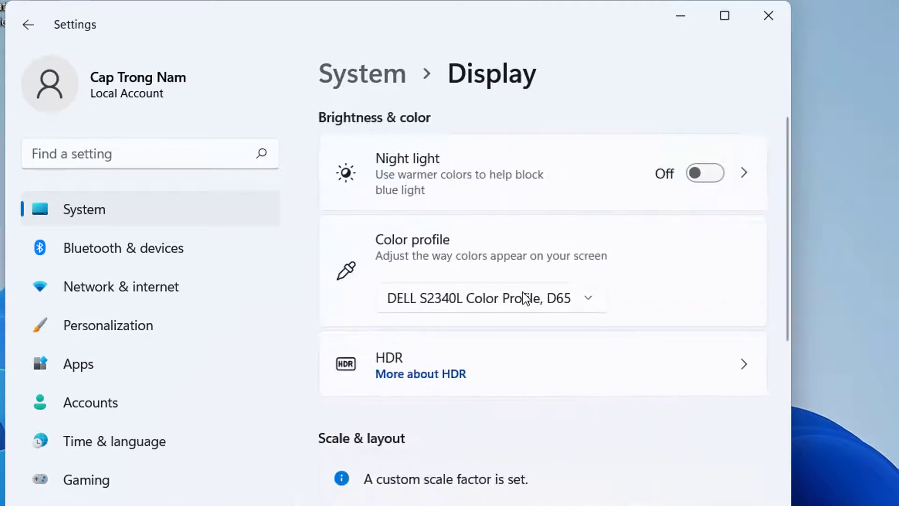
- Set the display resolution to 1280 × 720
scroll(526, 315, "down", 3)
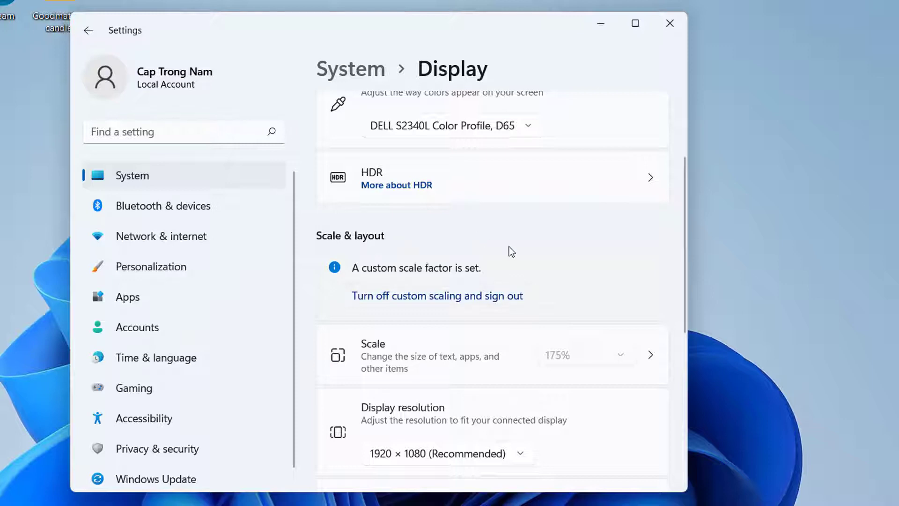
scroll(510, 258, "down", 4)
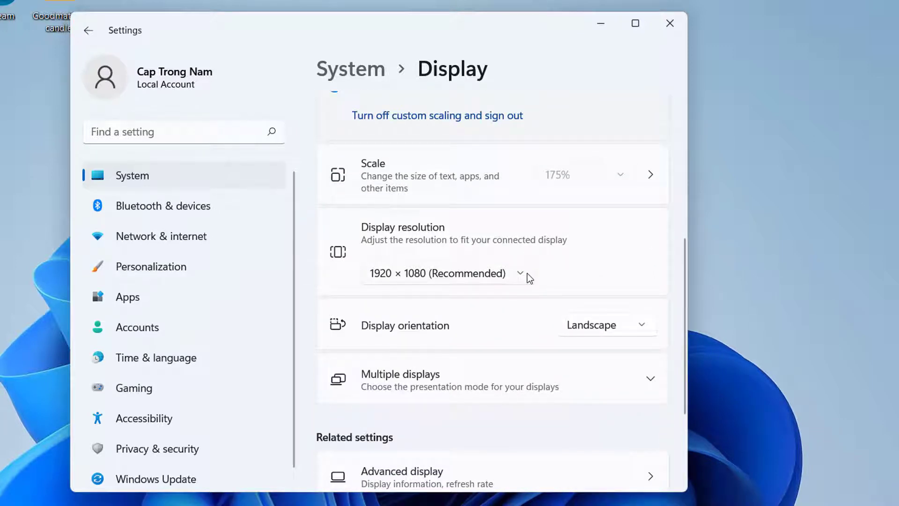
left_click(527, 274)
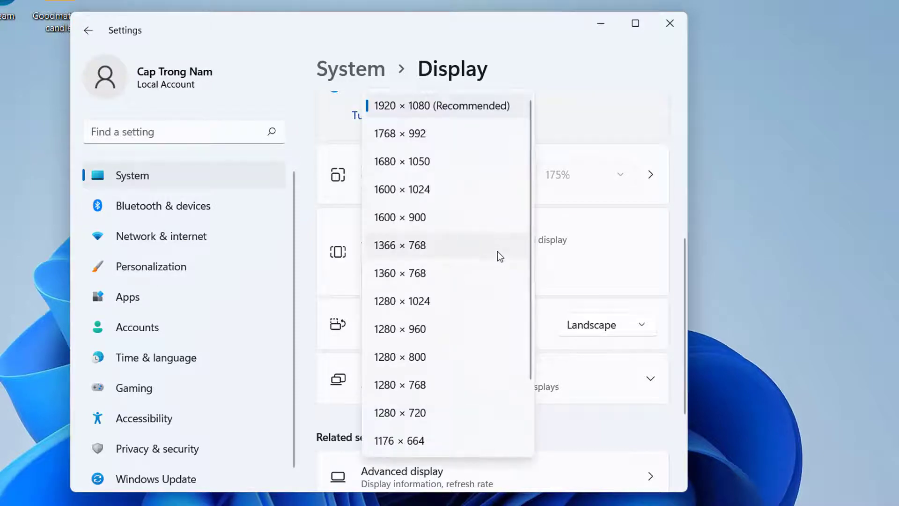
scroll(496, 263, "down", 2)
scroll(494, 284, "down", 1)
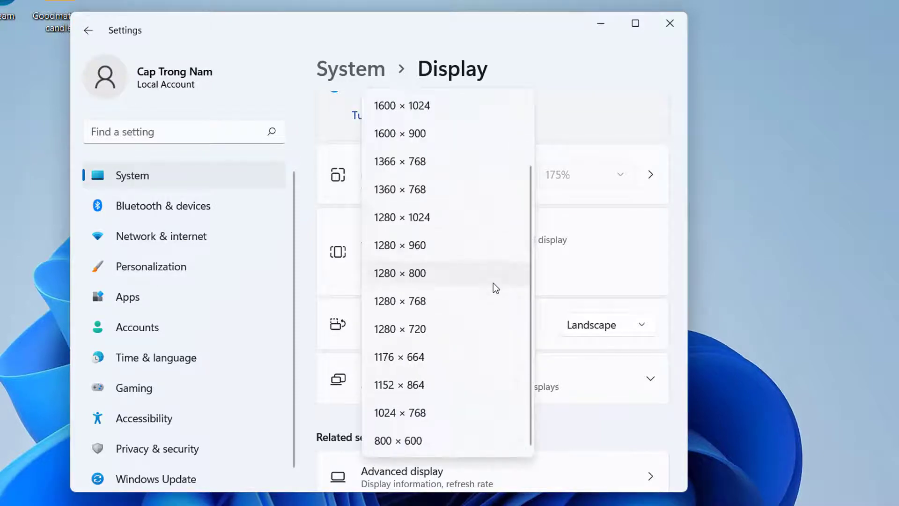
left_click(465, 330)
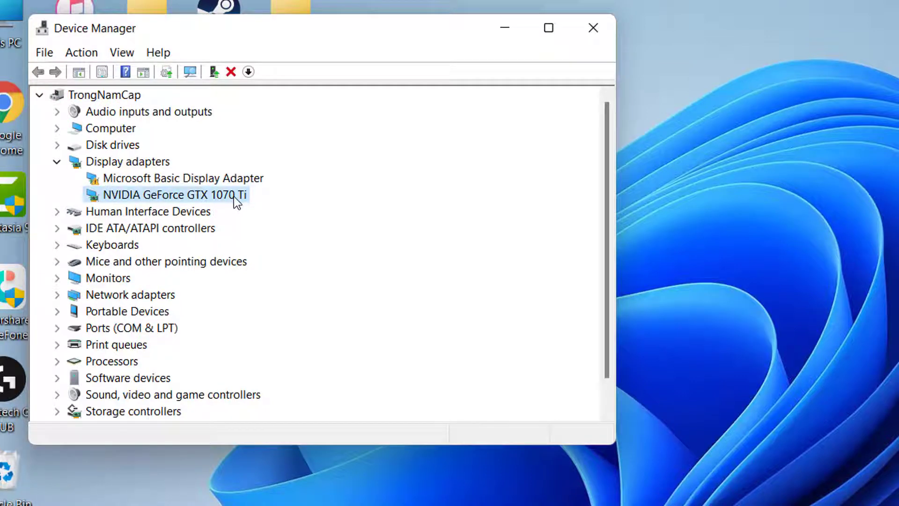
- Open the properties of the NVIDIA GeForce GTX 1070 Ti display adapter in Device Manager
double_click(235, 196)
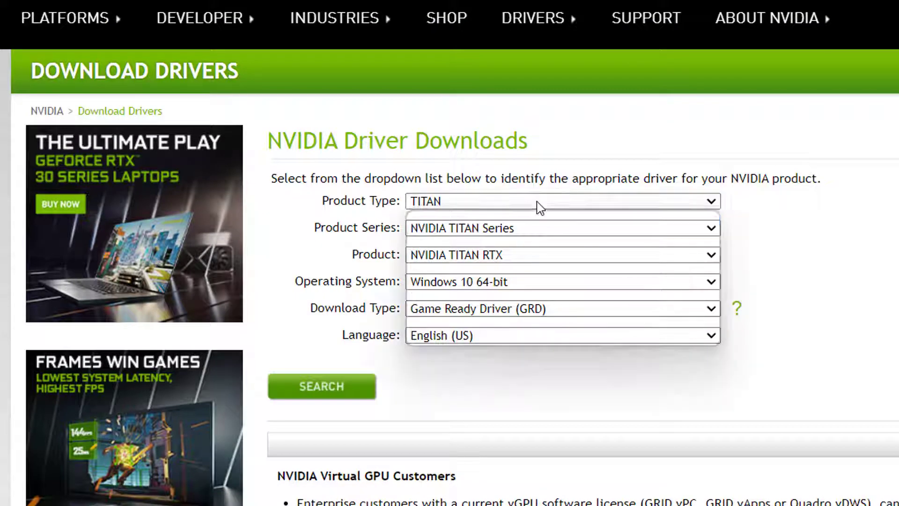
- On the NVIDIA Driver Downloads page, choose product type GeForce, series GeForce 10 Series and product GeForce GTX 1070 Ti
left_click(538, 203)
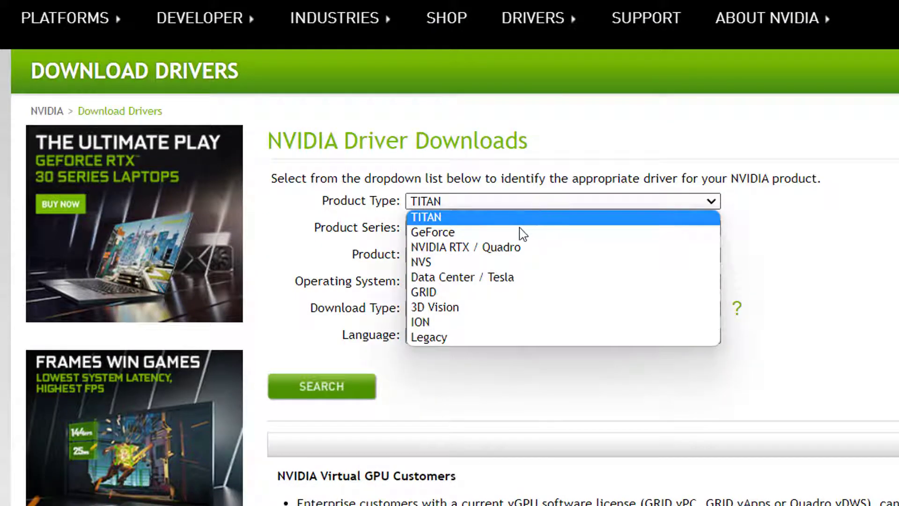
left_click(518, 240)
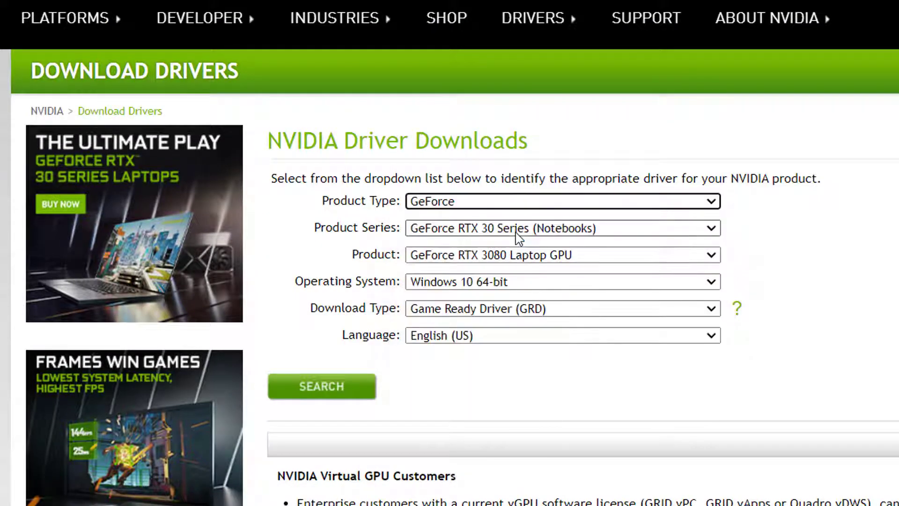
left_click(558, 229)
scroll(553, 346, "down", 2)
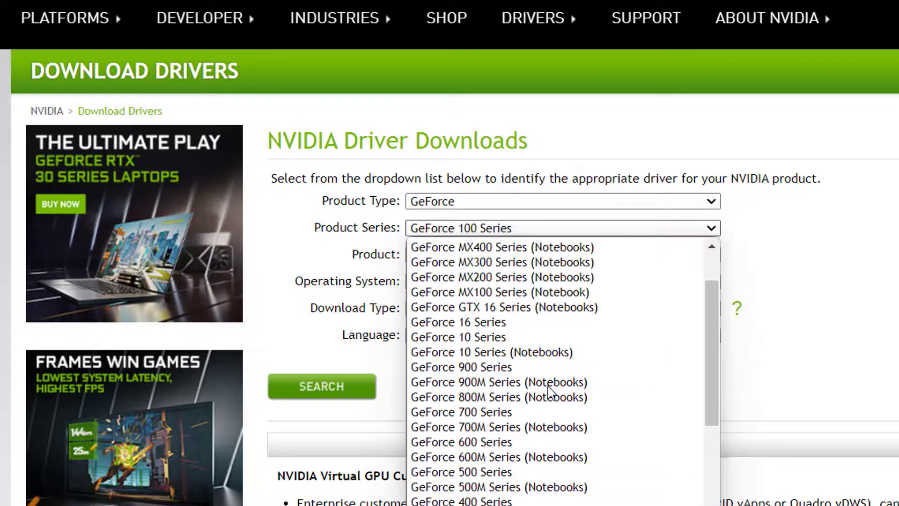
left_click(549, 340)
left_click(518, 257)
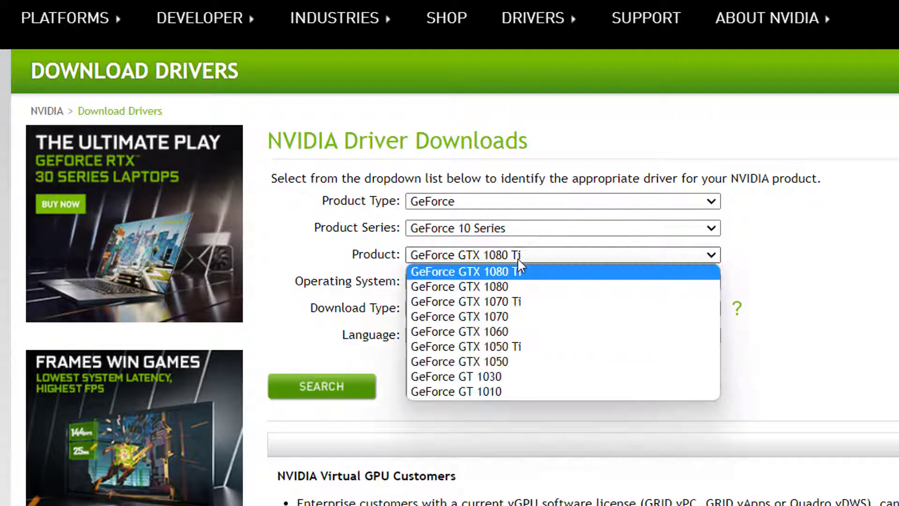
left_click(528, 307)
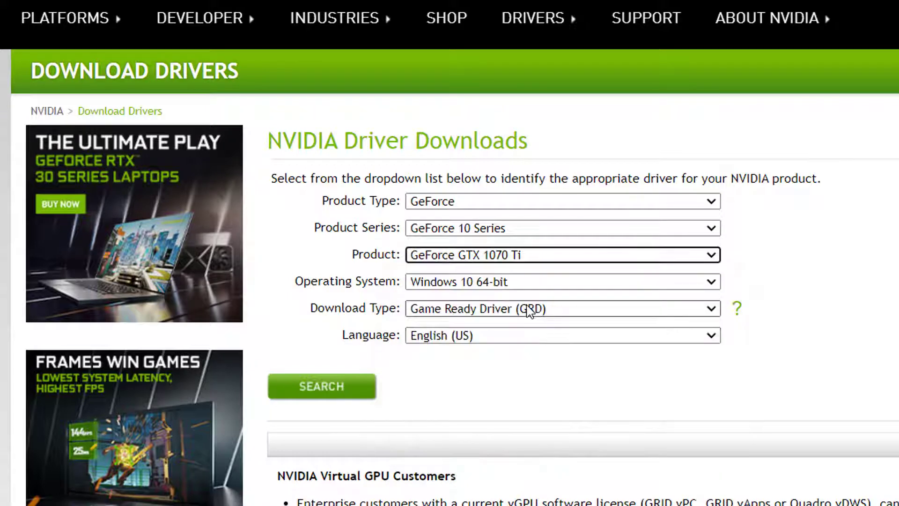
- Set the operating system to Windows 11, the download type to Game Ready Driver (GRD) and the language to English (US)
left_click(547, 282)
left_click(540, 329)
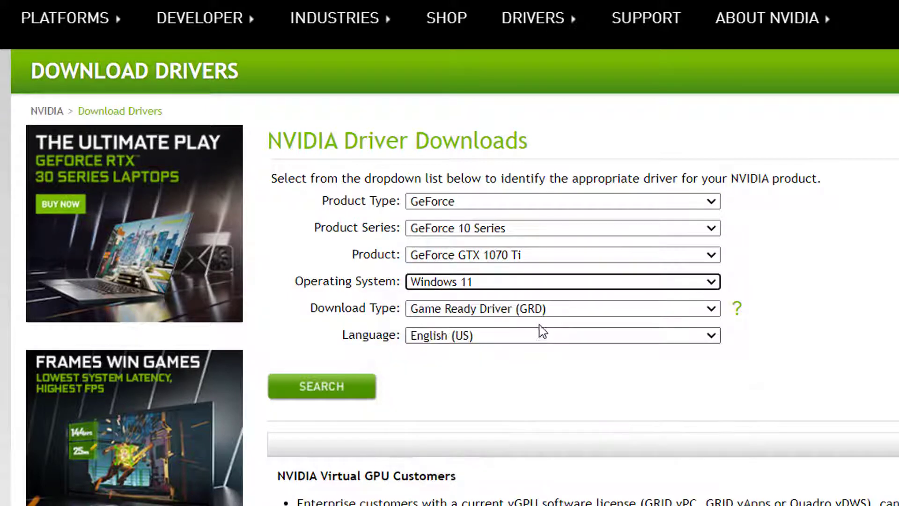
left_click(557, 313)
left_click(556, 327)
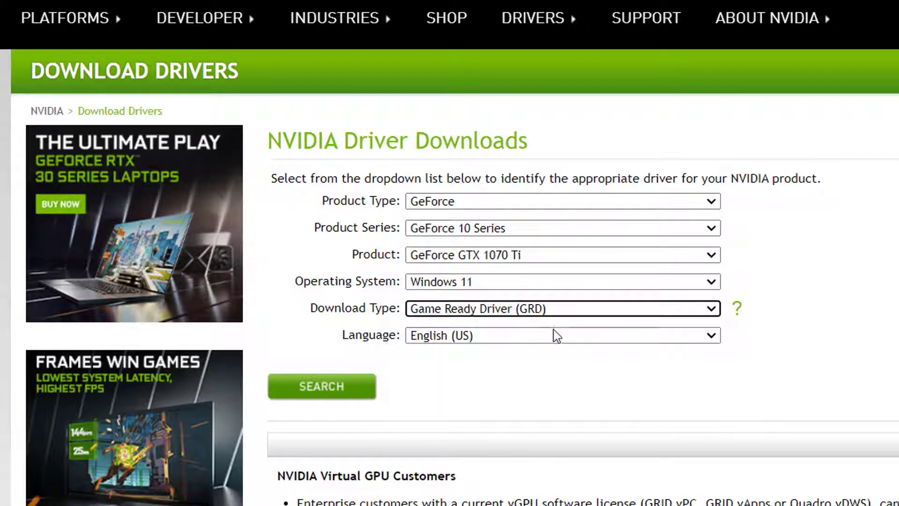
left_click(554, 336)
left_click(546, 352)
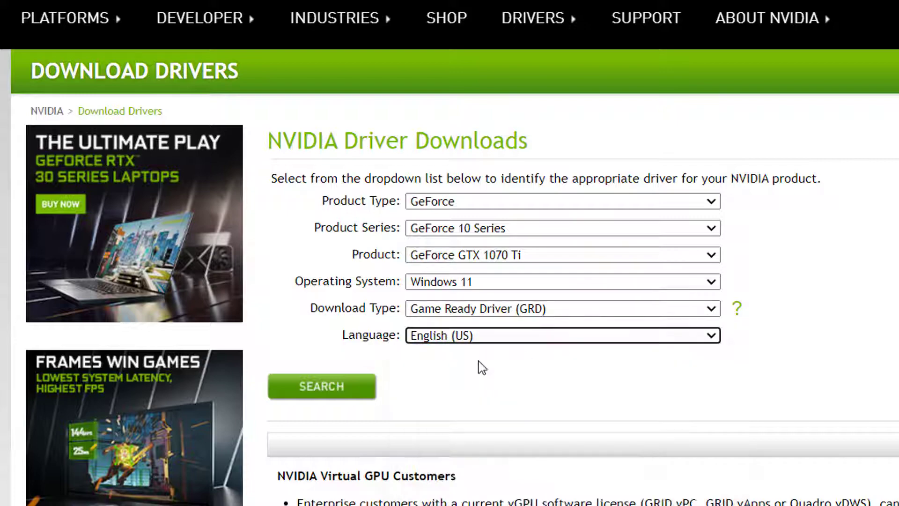
- Search for the matching GeForce Game Ready Driver and download it
left_click(361, 387)
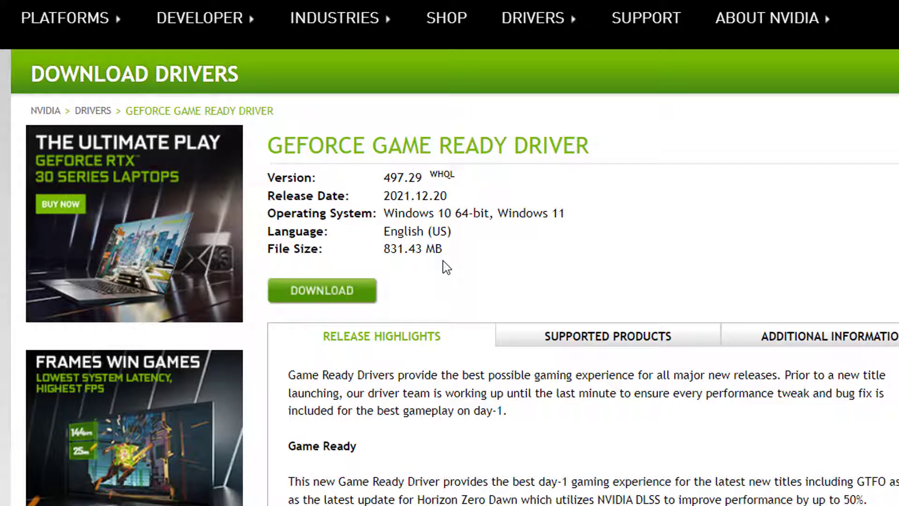
left_click(336, 293)
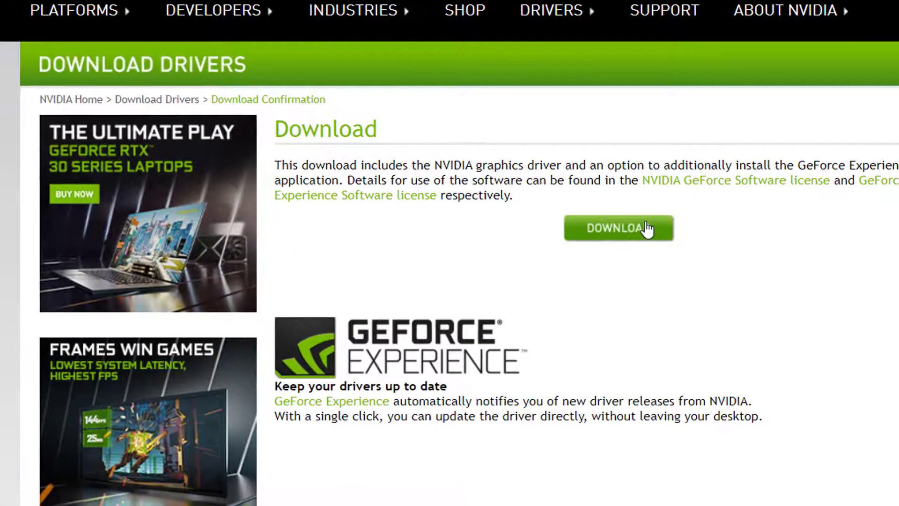
left_click(637, 235)
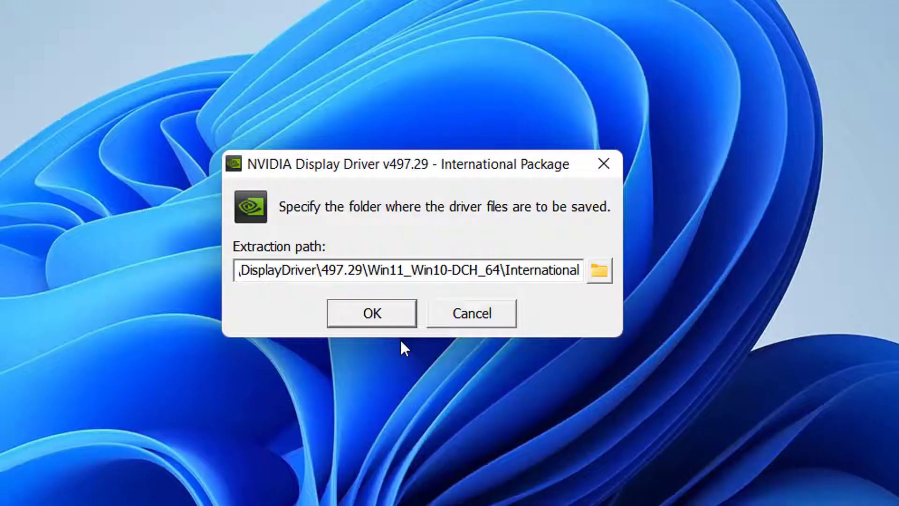
- Extract the driver files to the proposed folder and start an Express installation of NVIDIA Graphics Driver and GeForce Experience
key("Return")
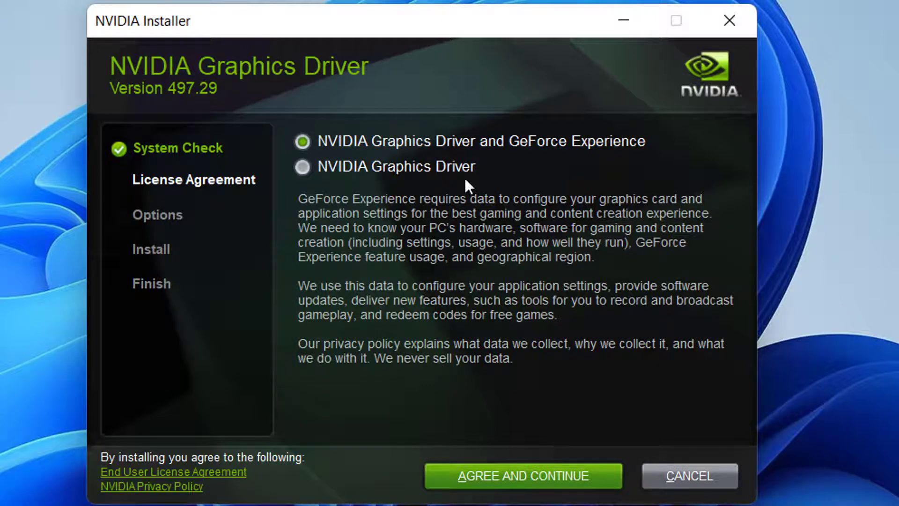
left_click(562, 478)
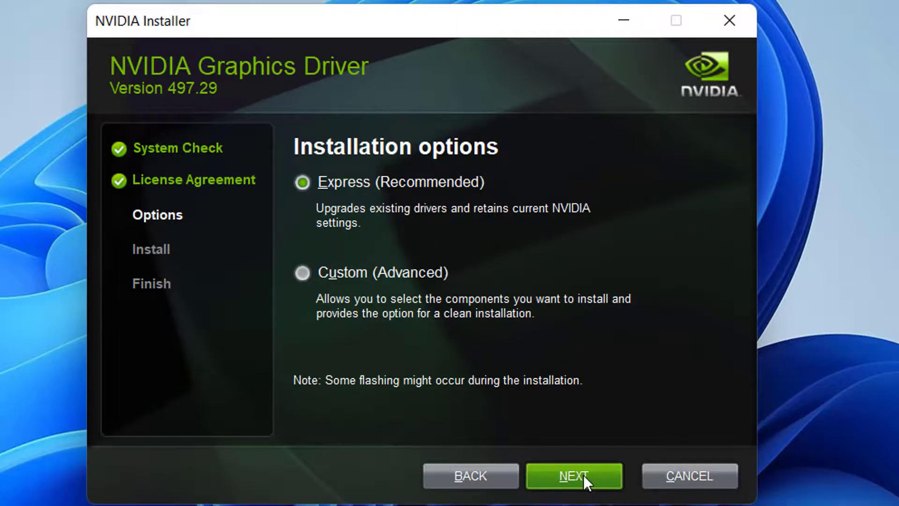
left_click(574, 476)
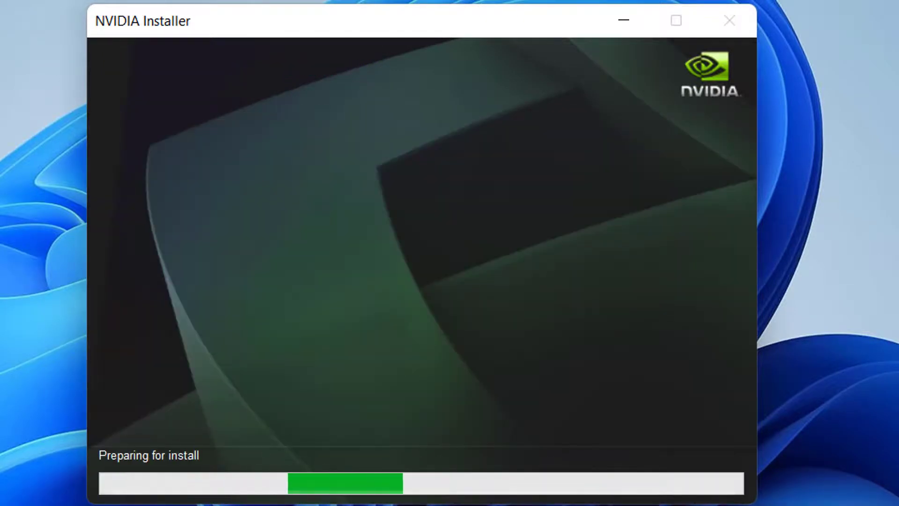